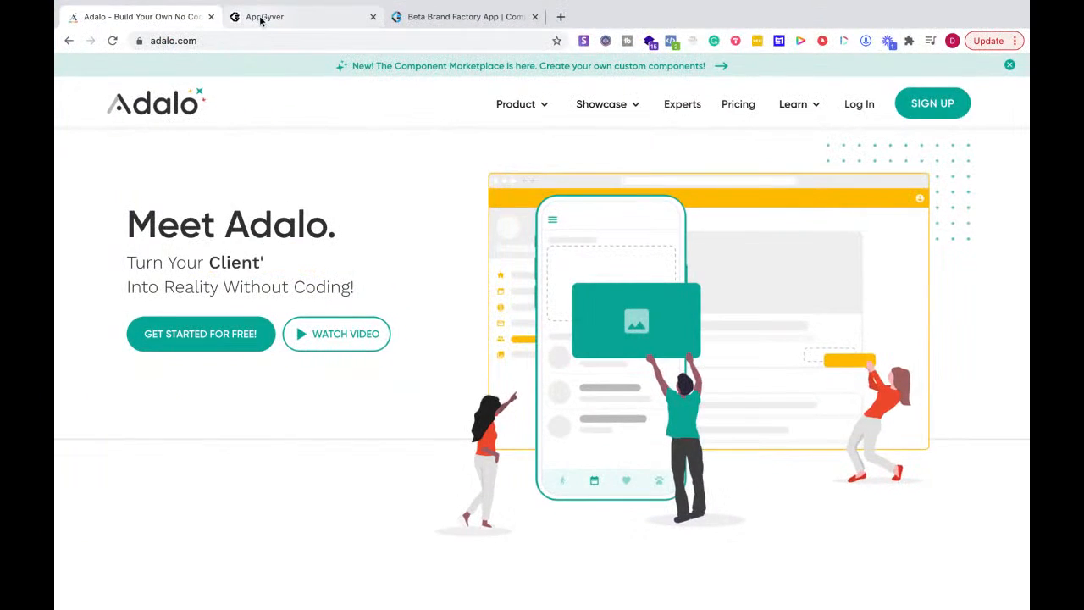
# Glance at the AppGyver homepage and return to Adalo's homepage.
pyautogui.click(260, 17)
pyautogui.click(178, 17)
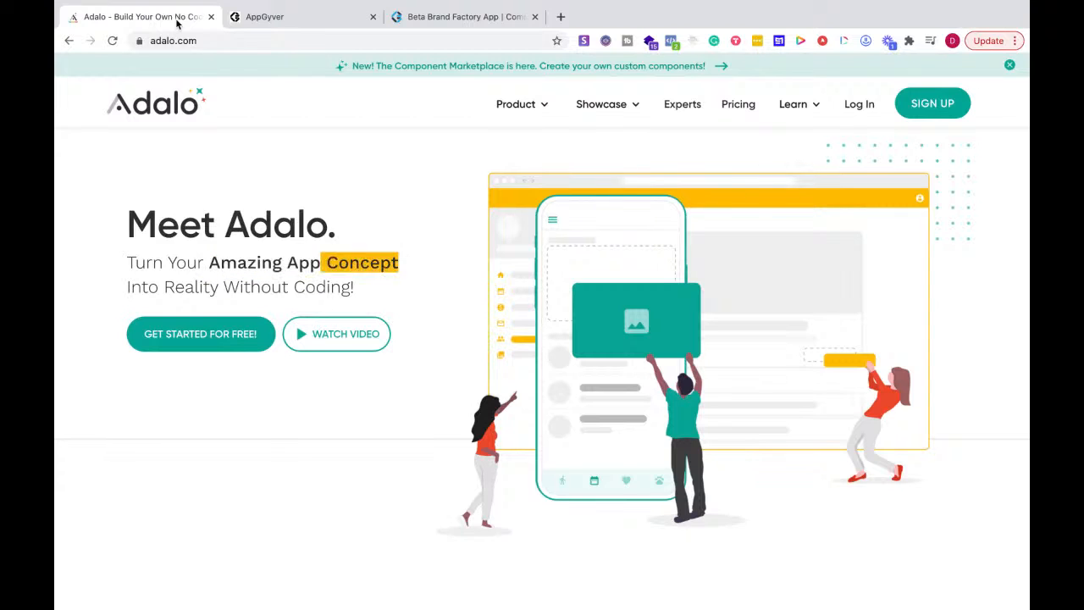
pyautogui.scroll(-5, 306, 317)
pyautogui.scroll(-3, 307, 318)
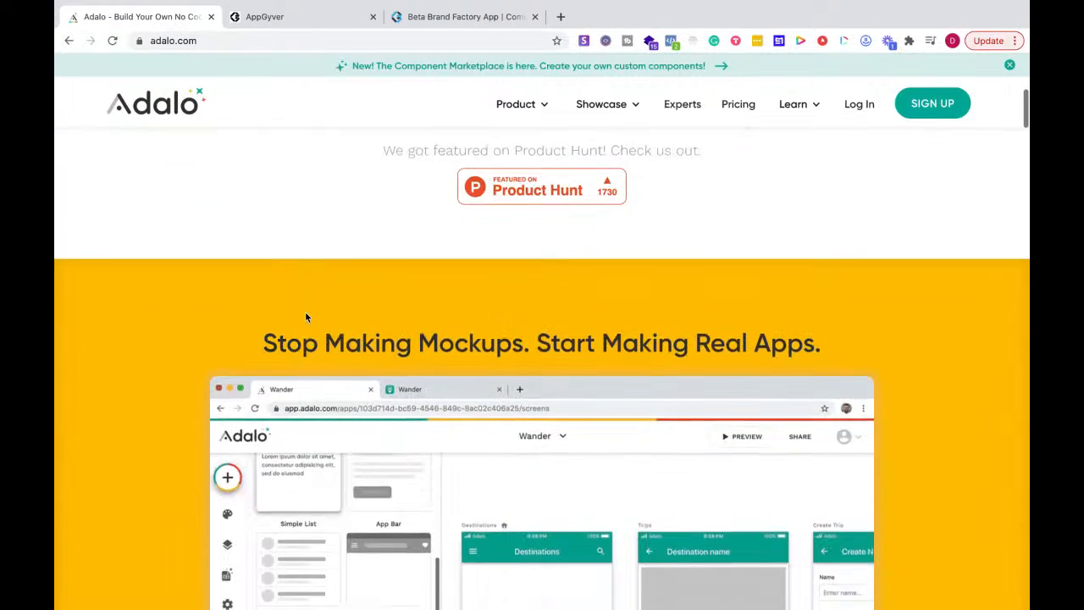
pyautogui.scroll(-5, 306, 318)
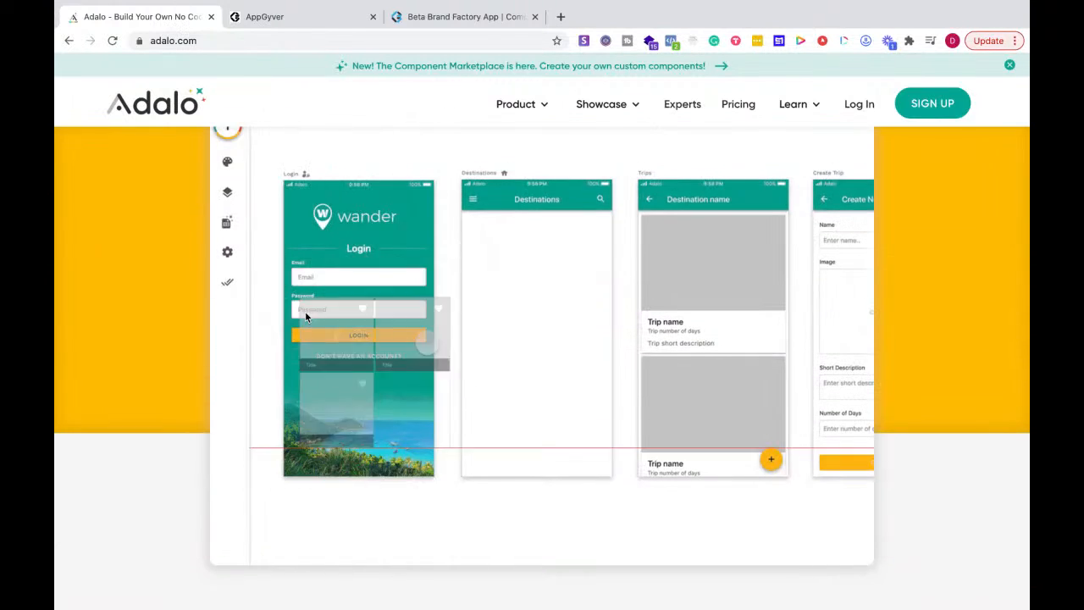
pyautogui.scroll(10, 305, 311)
pyautogui.scroll(1, 305, 311)
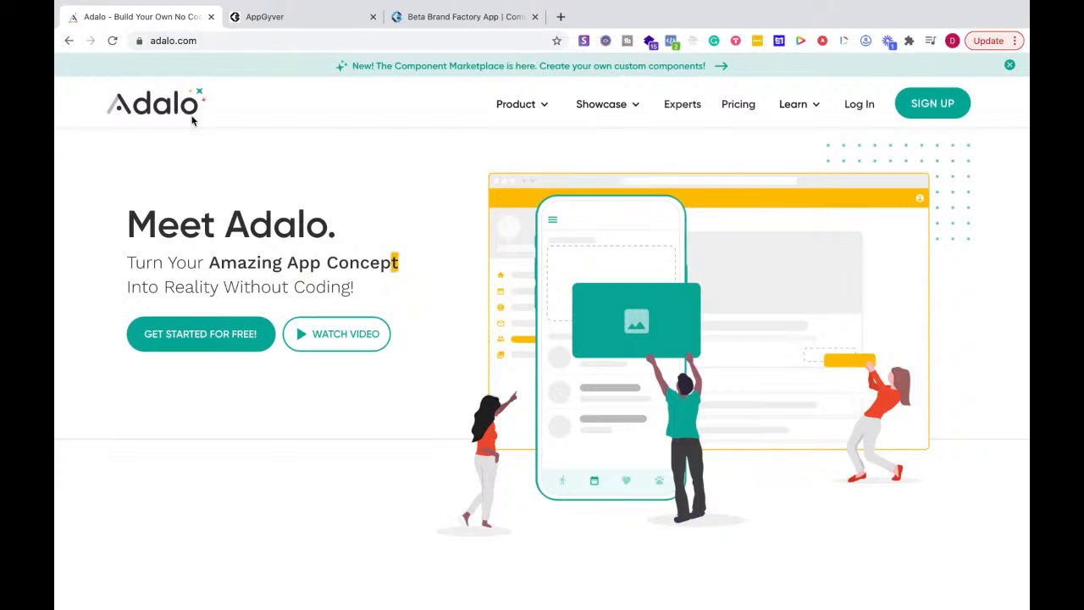
# Flip between the AppGyver and Adalo homepages twice, ending on Adalo.
pyautogui.click(288, 16)
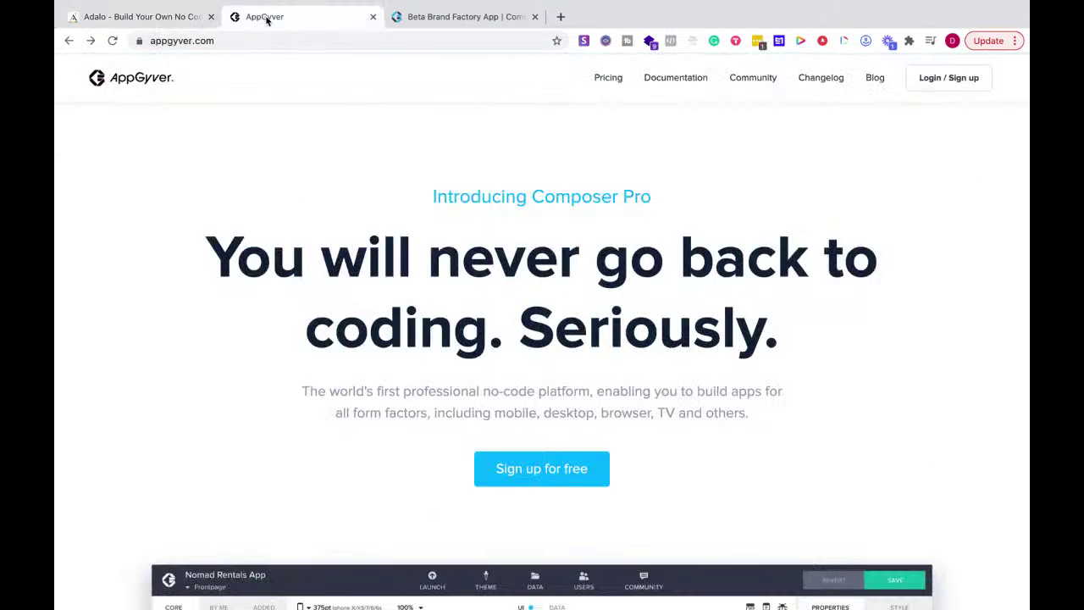
pyautogui.click(156, 19)
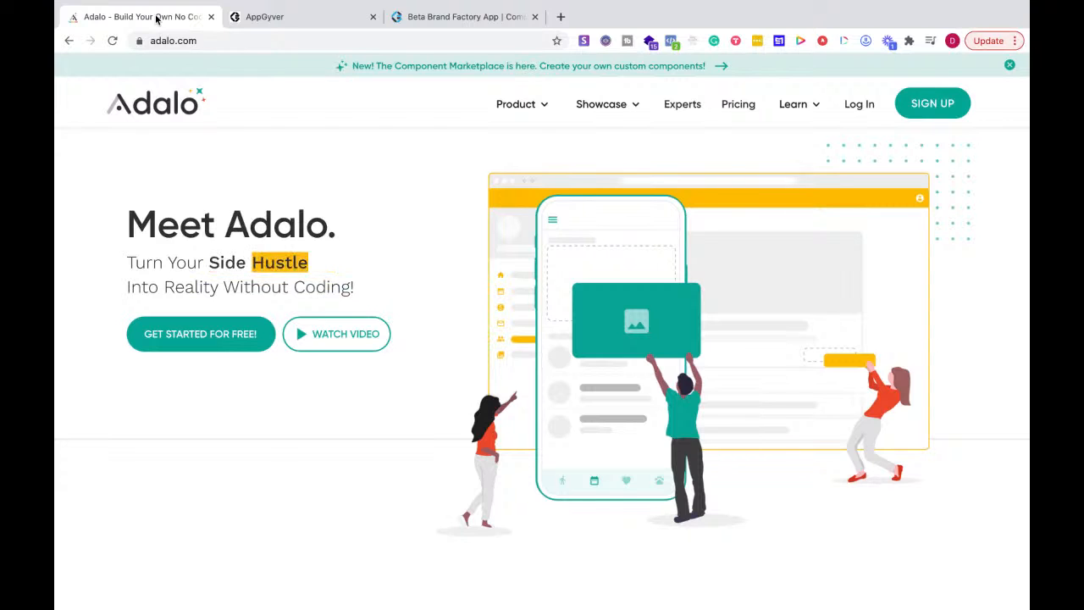
pyautogui.click(259, 17)
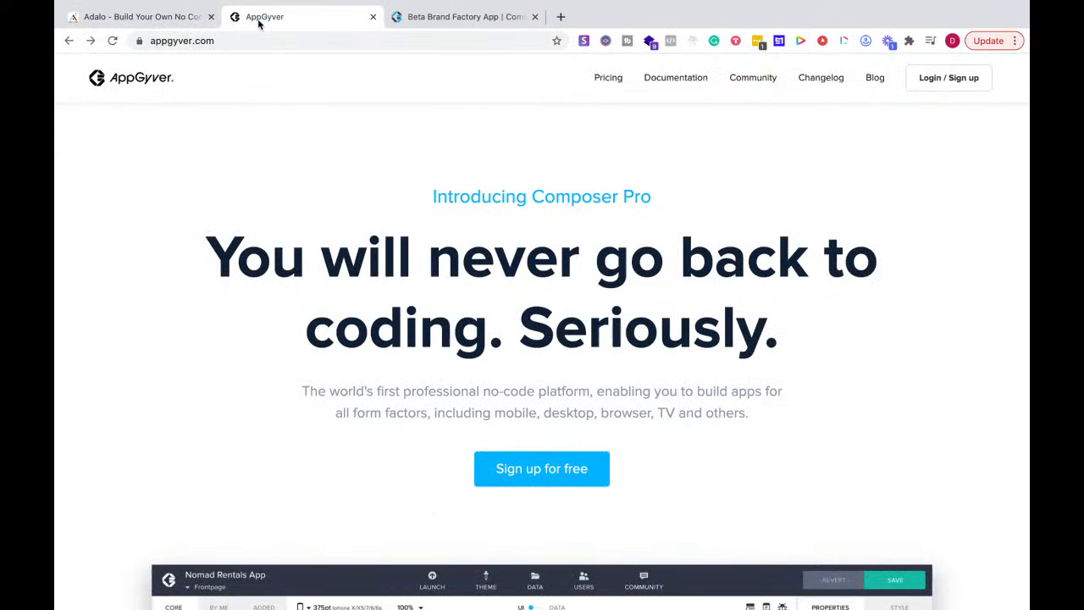
pyautogui.click(153, 17)
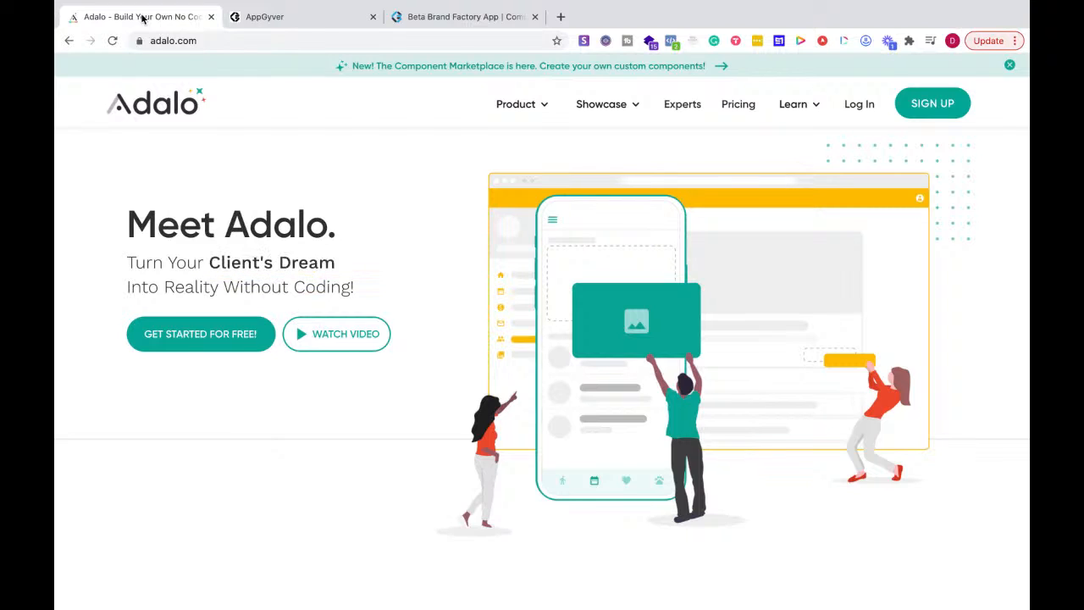
pyautogui.moveTo(602, 104)
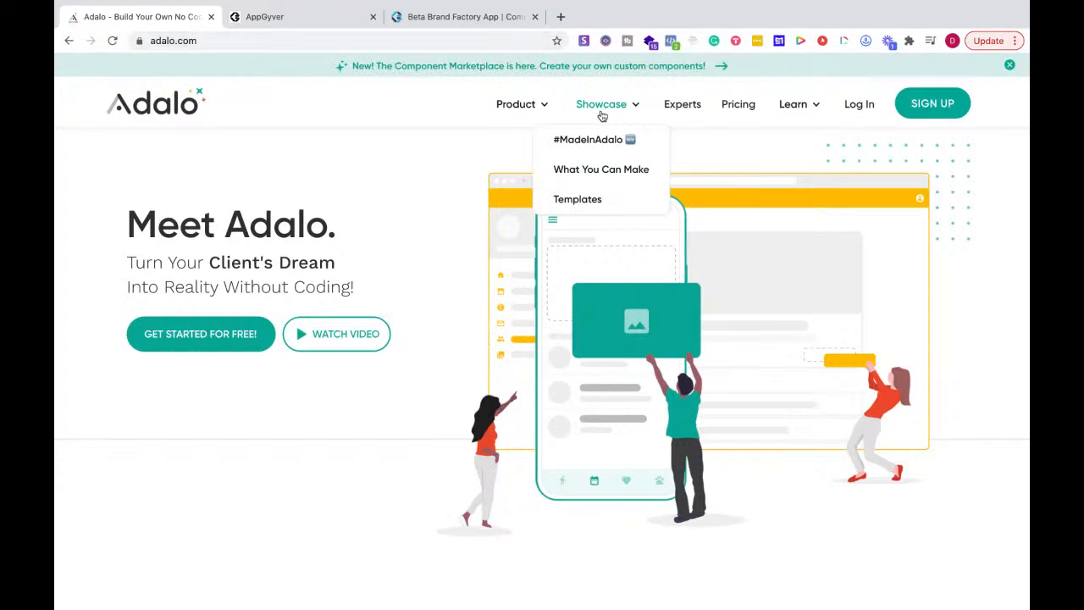
# Go to Adalo's Showcase > Templates page listing the Most Popular app templates.
pyautogui.click(573, 201)
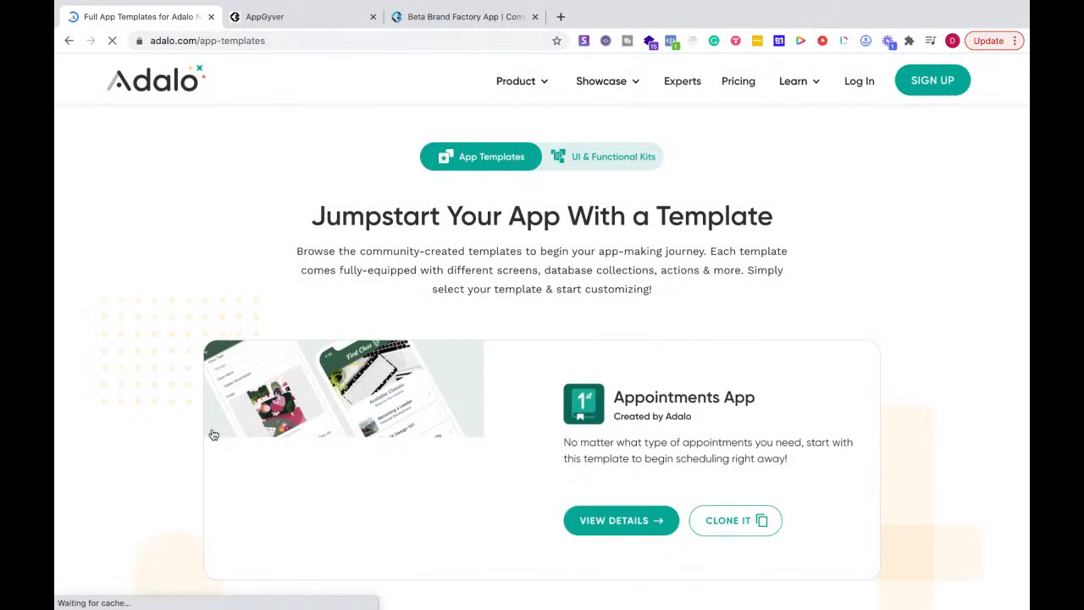
pyautogui.scroll(-5, 173, 436)
pyautogui.scroll(-2, 173, 436)
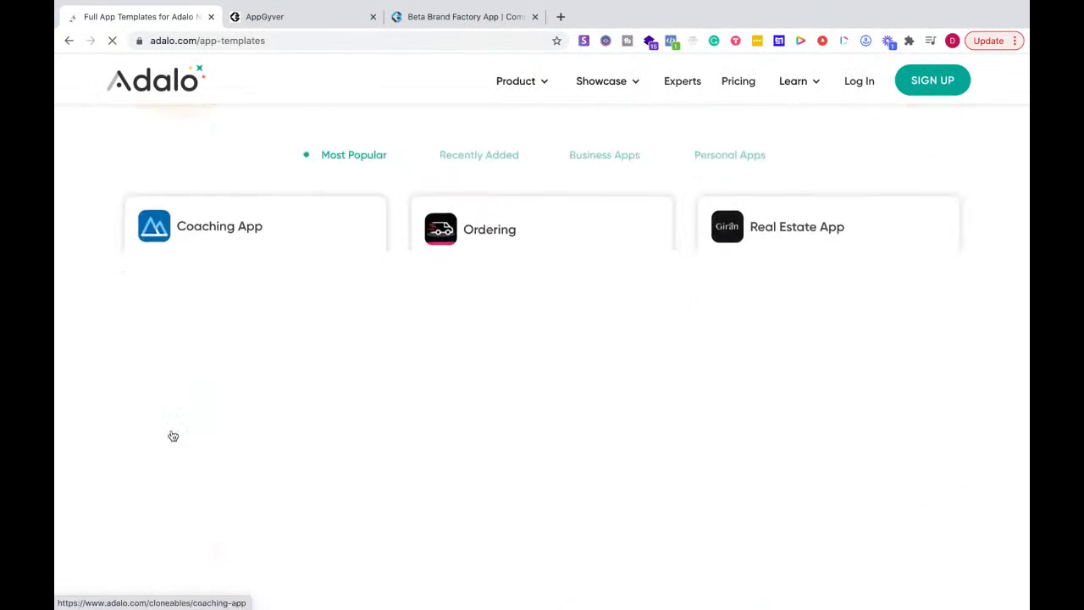
pyautogui.scroll(-3, 173, 436)
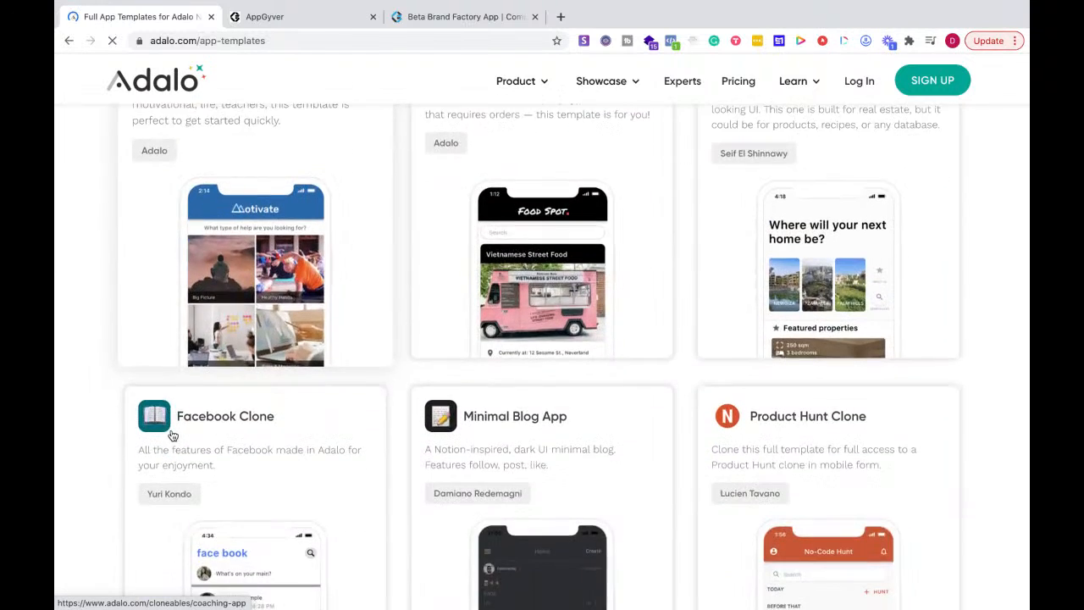
pyautogui.scroll(3, 172, 435)
pyautogui.scroll(-2, 173, 436)
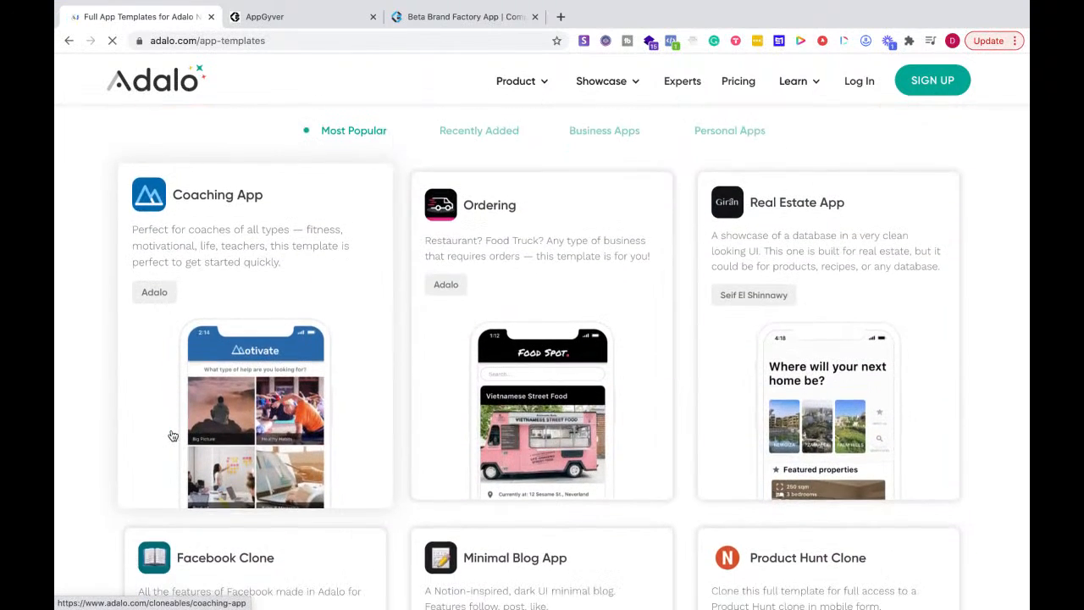
pyautogui.scroll(-3, 172, 435)
pyautogui.scroll(-3, 173, 435)
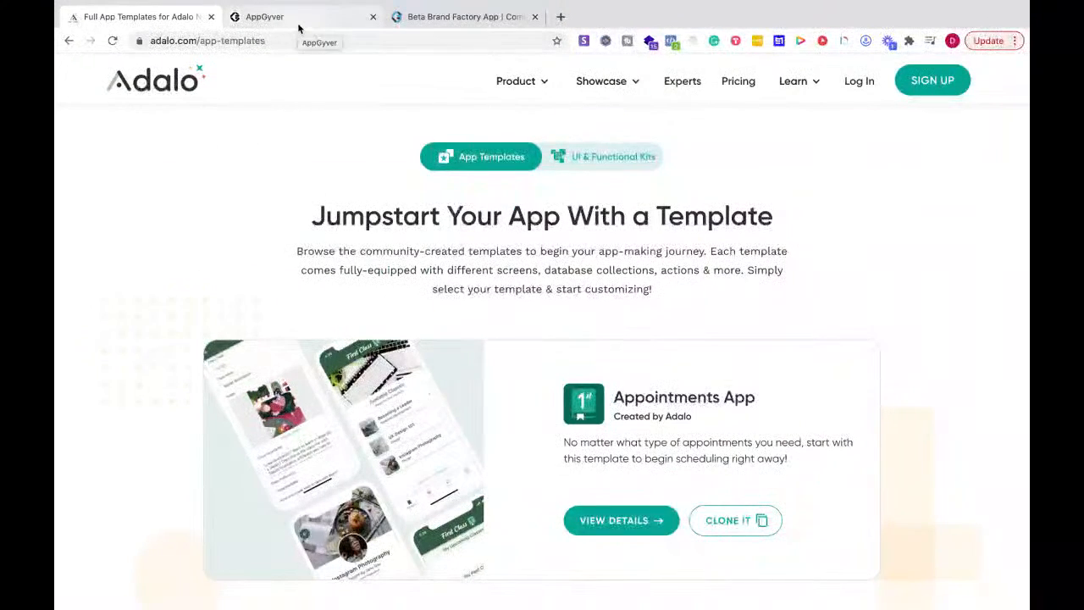
# Browse AppGyver's feature sections, then return to Adalo's app templates page.
pyautogui.click(264, 16)
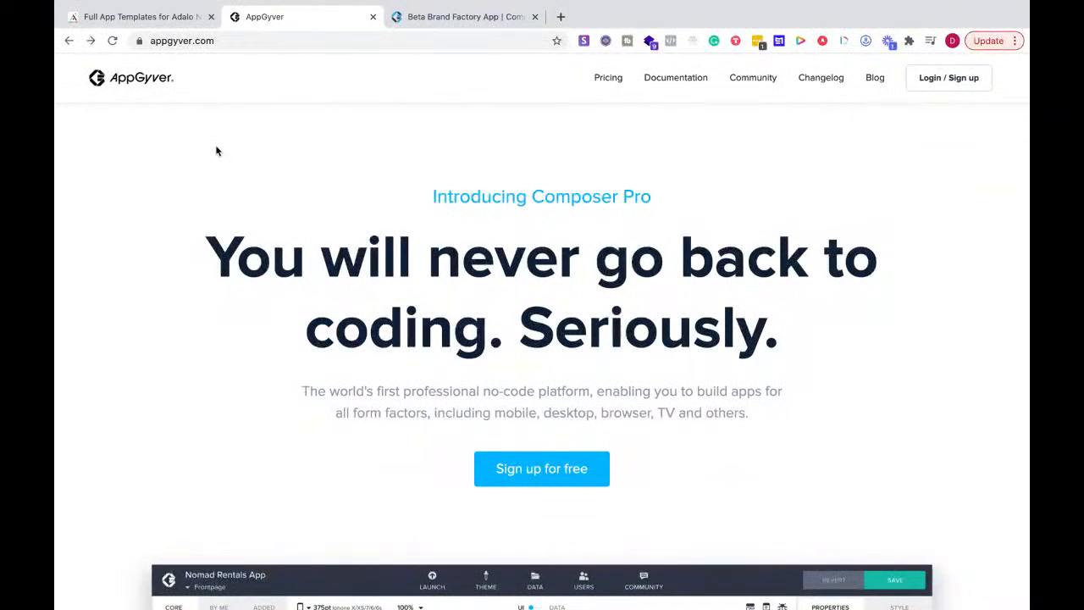
pyautogui.scroll(-5, 212, 280)
pyautogui.scroll(-5, 211, 279)
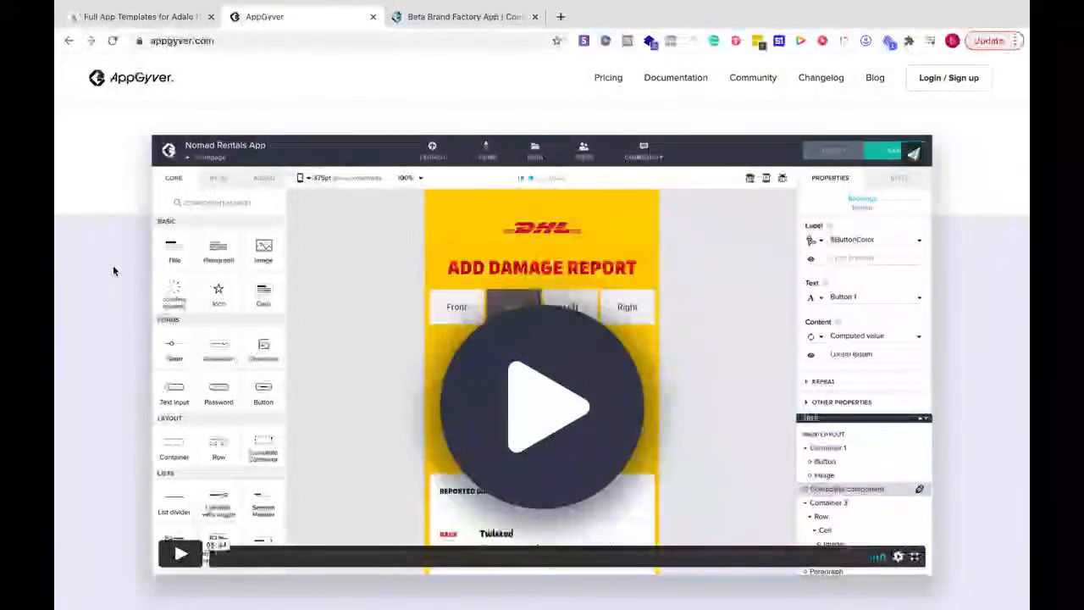
pyautogui.scroll(-5, 114, 271)
pyautogui.scroll(-3, 114, 271)
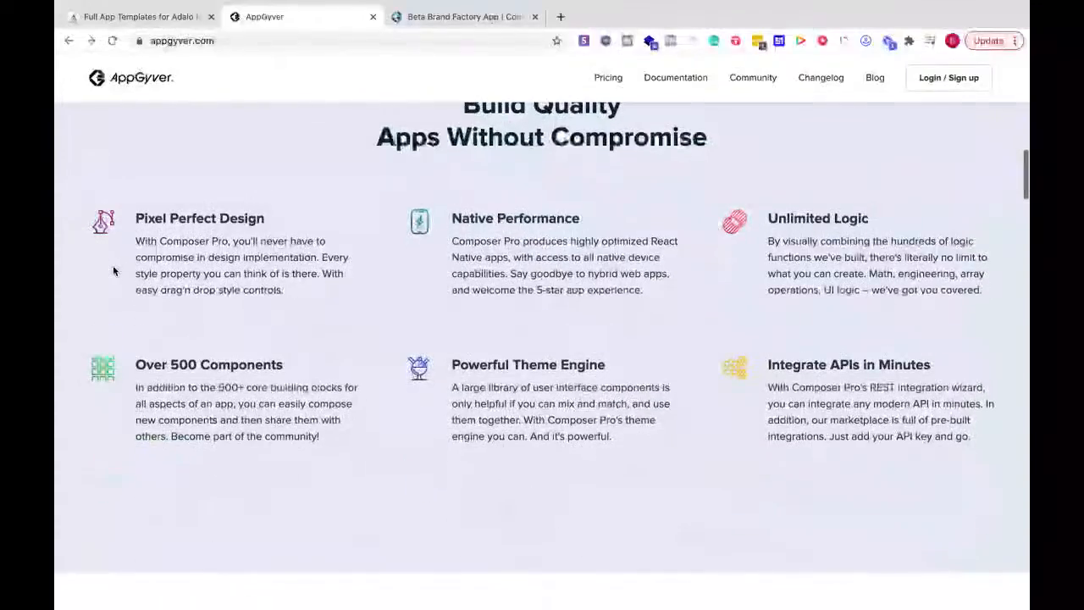
pyautogui.scroll(-5, 114, 271)
pyautogui.scroll(-3, 114, 271)
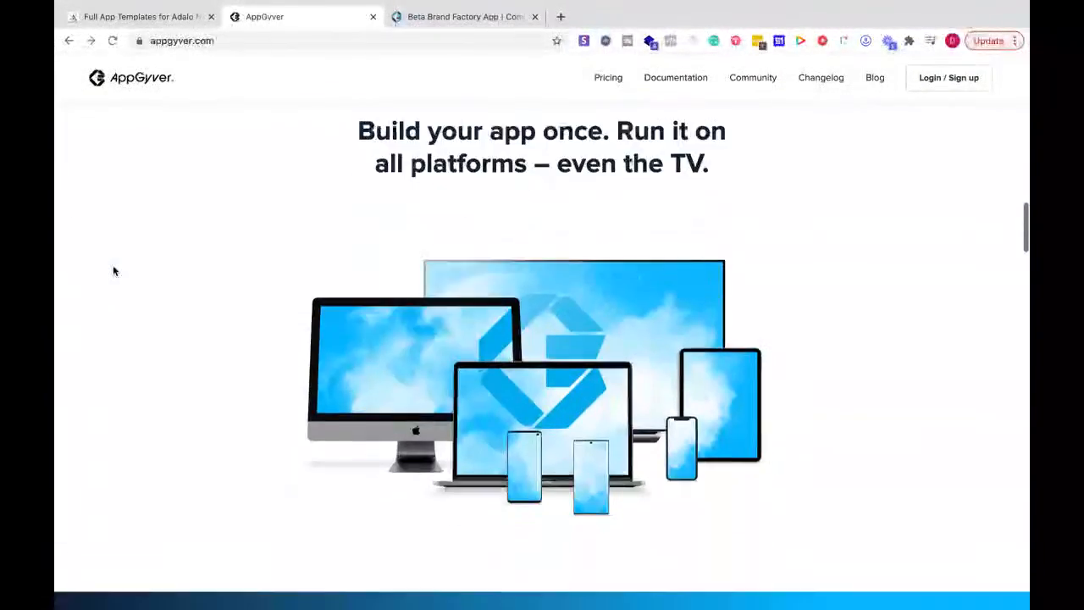
pyautogui.scroll(-3, 113, 265)
pyautogui.scroll(-3, 113, 265)
pyautogui.scroll(-3, 113, 265)
pyautogui.scroll(-2, 112, 265)
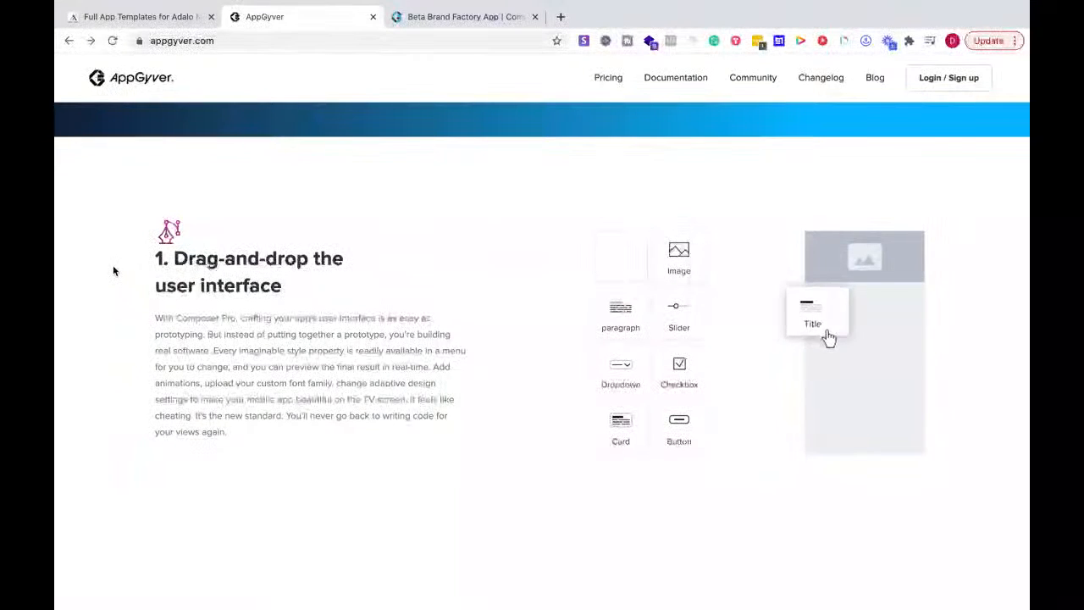
pyautogui.scroll(-1, 112, 265)
pyautogui.scroll(-1, 112, 265)
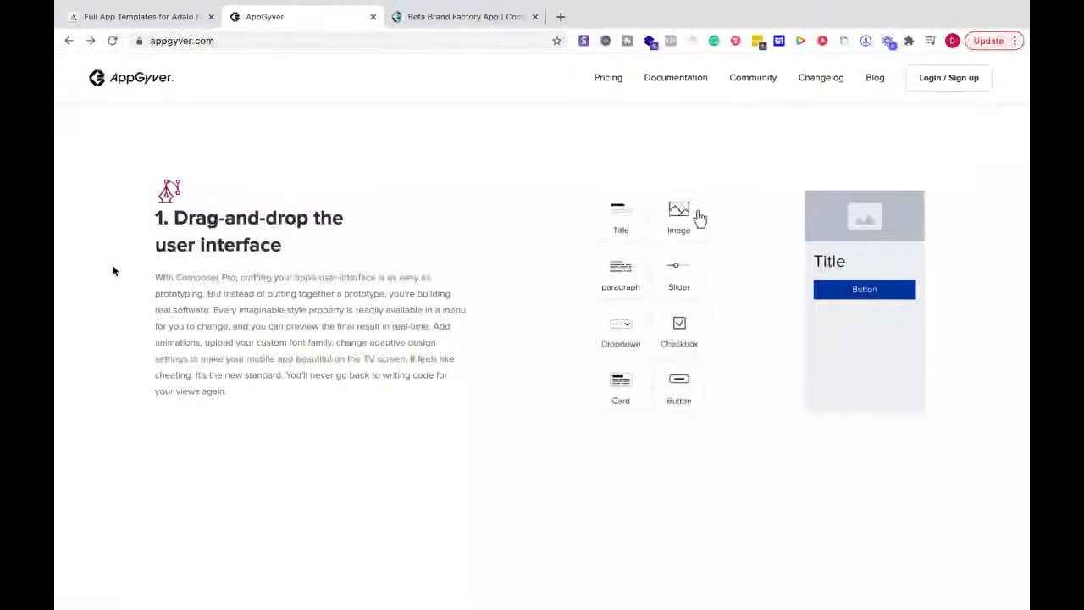
pyautogui.scroll(-5, 113, 271)
pyautogui.scroll(-3, 113, 271)
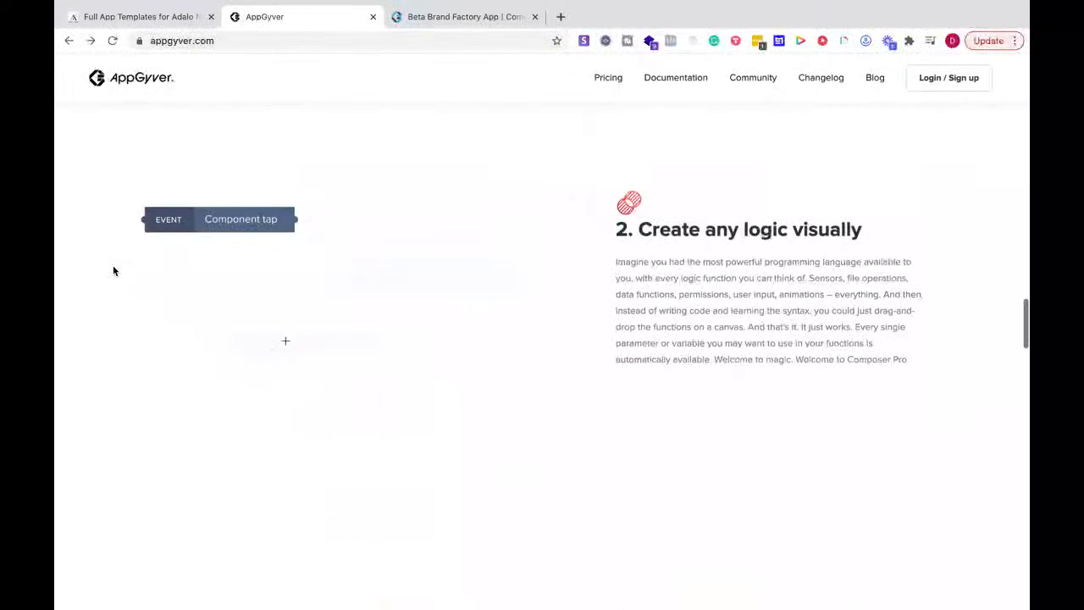
pyautogui.scroll(1, 113, 271)
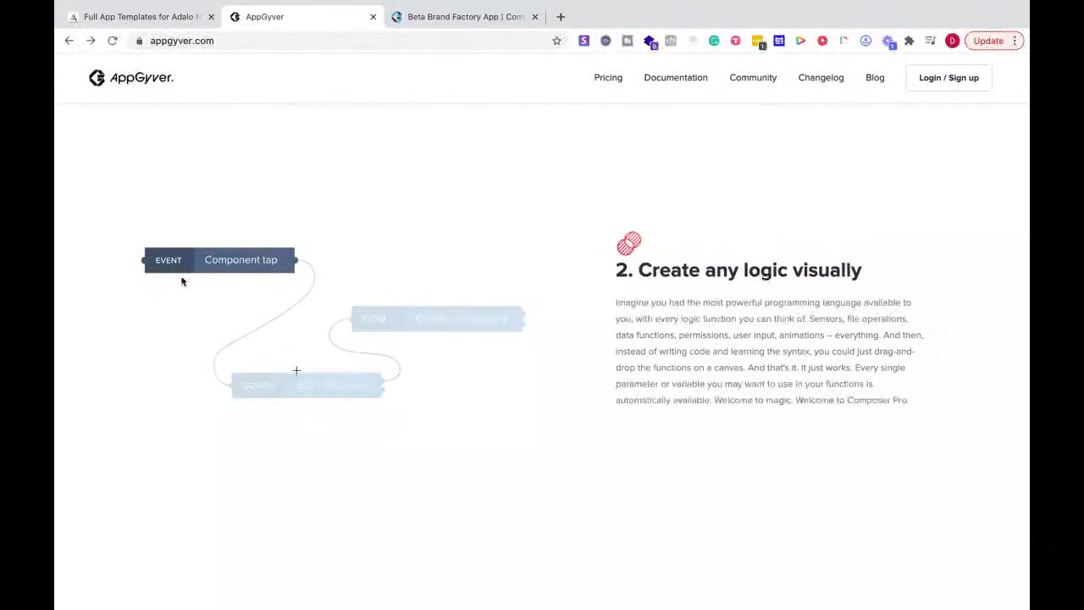
pyautogui.scroll(-1, 182, 282)
pyautogui.scroll(-5, 182, 281)
pyautogui.scroll(-2, 182, 282)
pyautogui.scroll(-2, 182, 281)
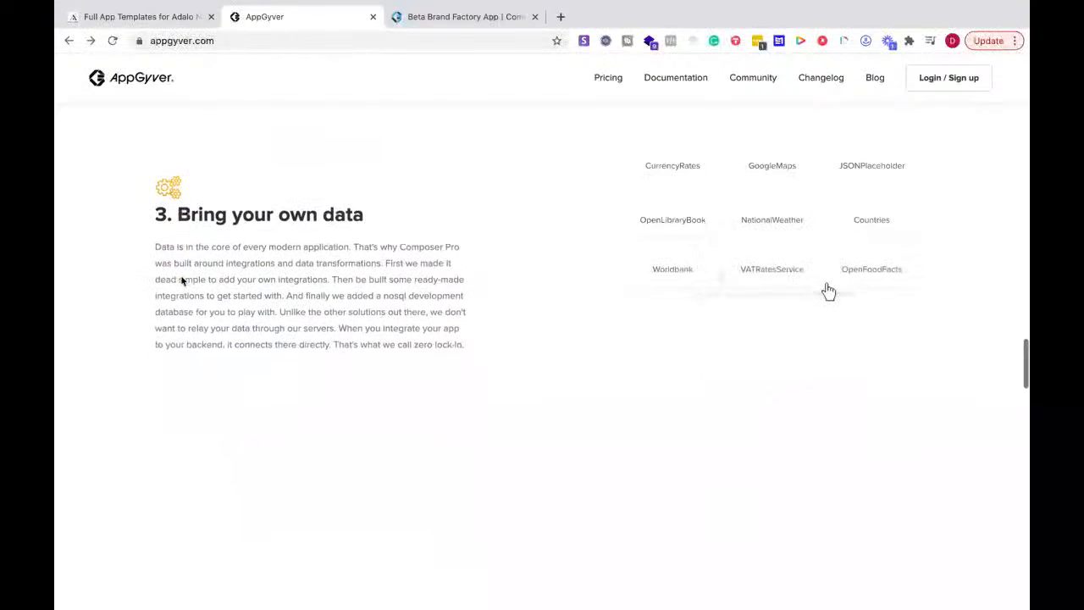
pyautogui.scroll(-2, 182, 281)
pyautogui.scroll(-5, 182, 281)
pyautogui.scroll(3, 182, 281)
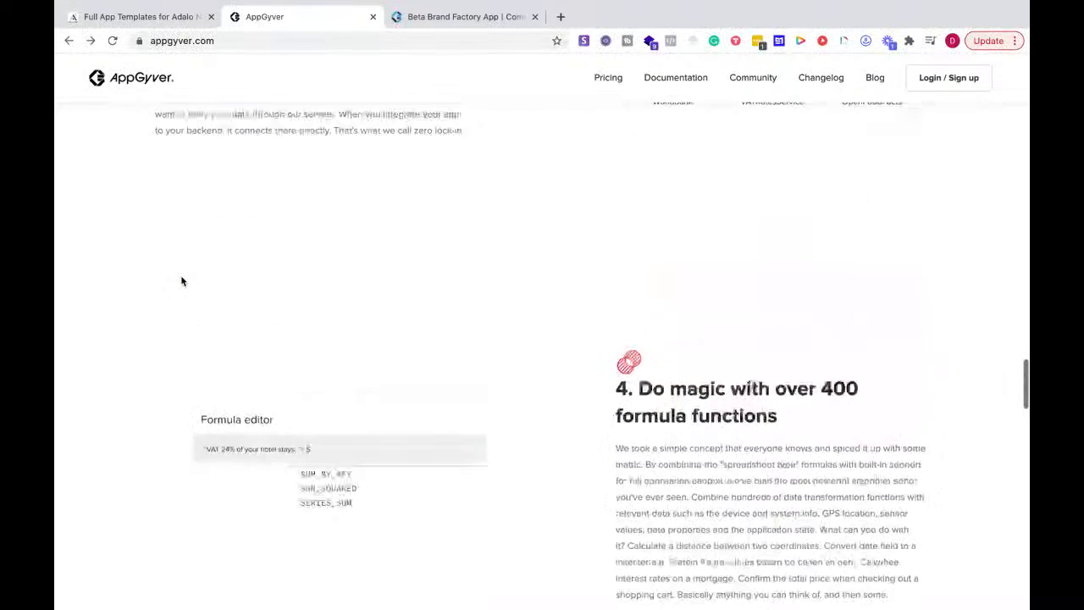
pyautogui.scroll(4, 182, 282)
pyautogui.scroll(2, 183, 281)
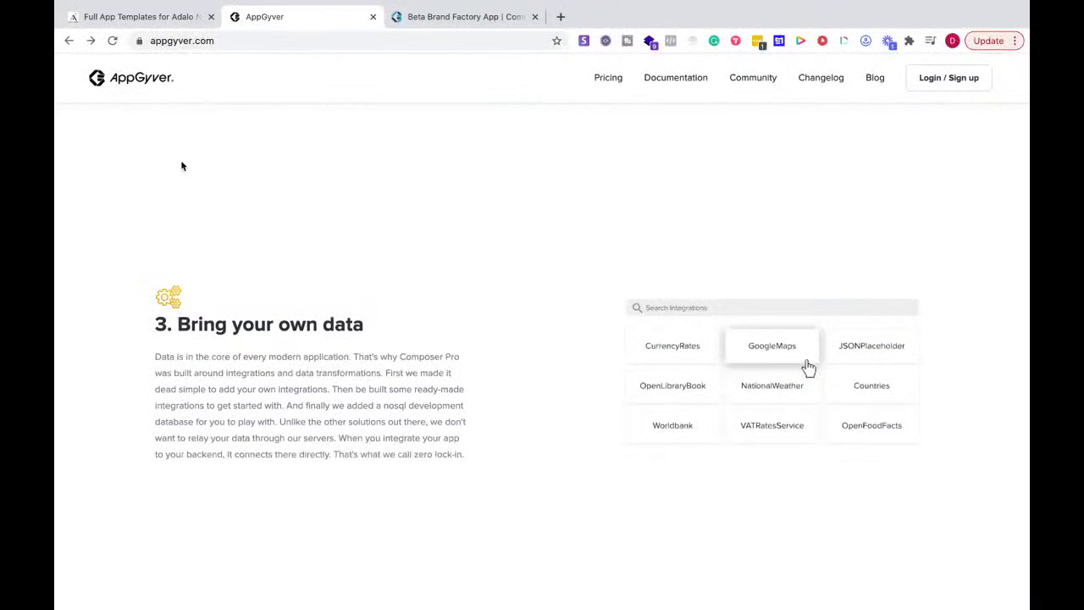
pyautogui.click(146, 16)
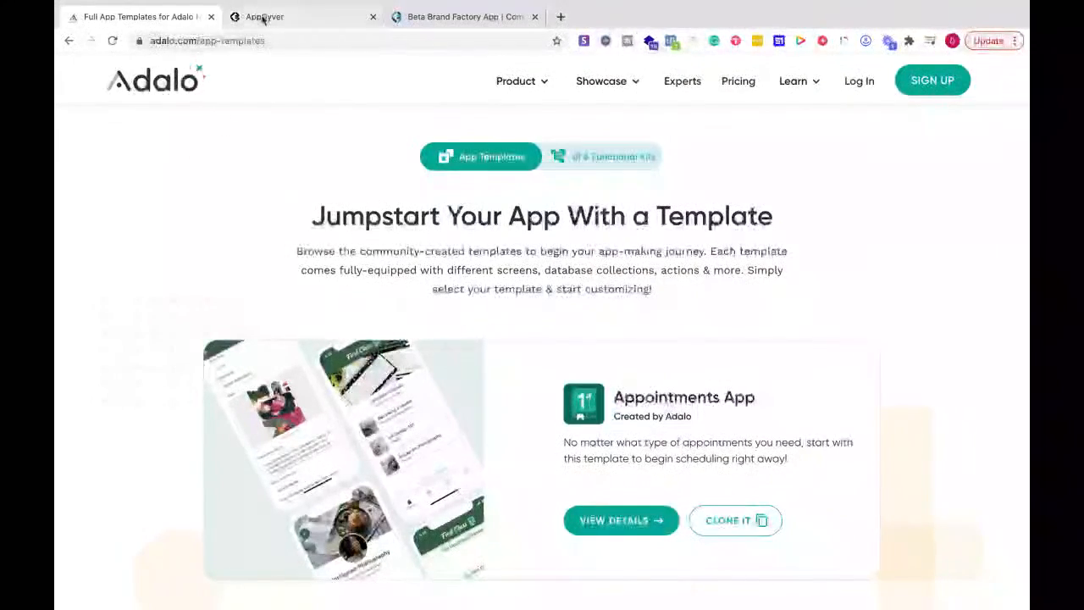
# Visit AppGyver's Pricing page, then return to its homepage with the Composer demo video.
pyautogui.click(264, 17)
pyautogui.scroll(10, 319, 225)
pyautogui.scroll(10, 319, 225)
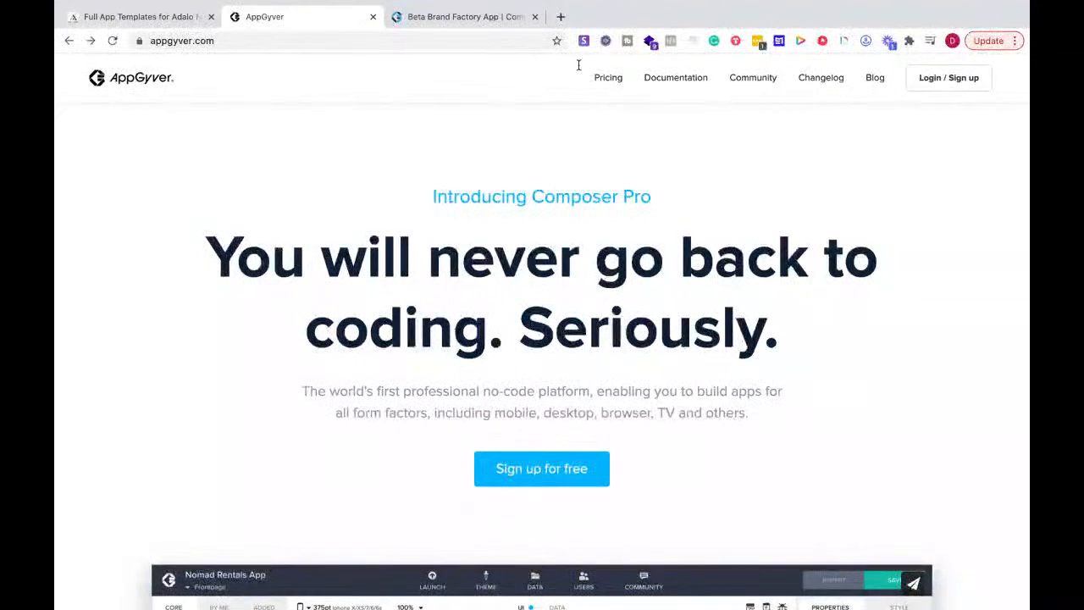
pyautogui.click(607, 77)
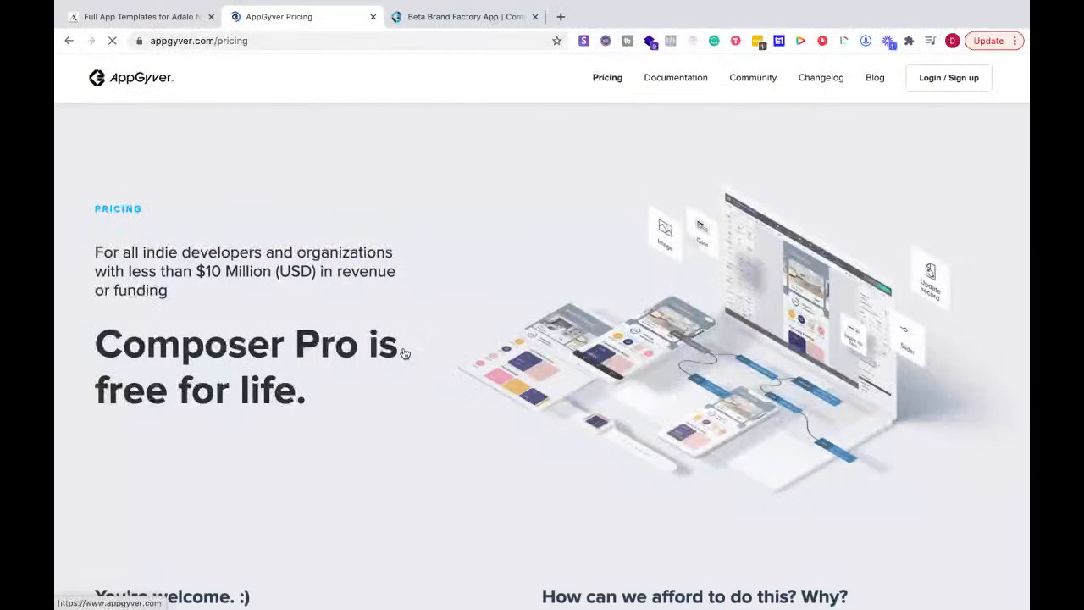
pyautogui.click(149, 78)
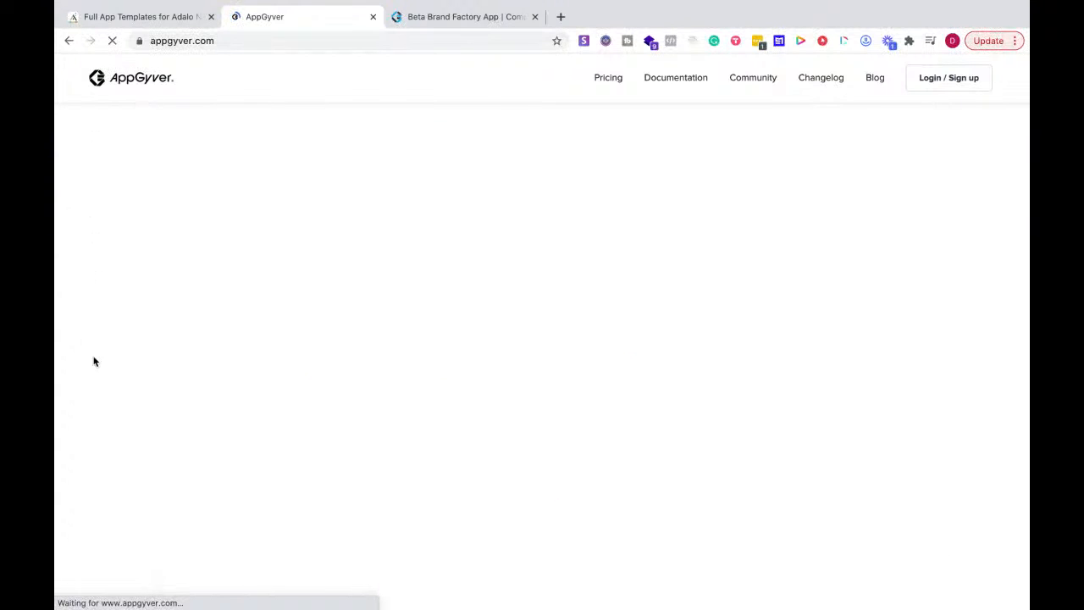
pyautogui.scroll(-5, 94, 362)
pyautogui.scroll(5, 94, 362)
pyautogui.scroll(-3, 94, 361)
pyautogui.scroll(-2, 94, 362)
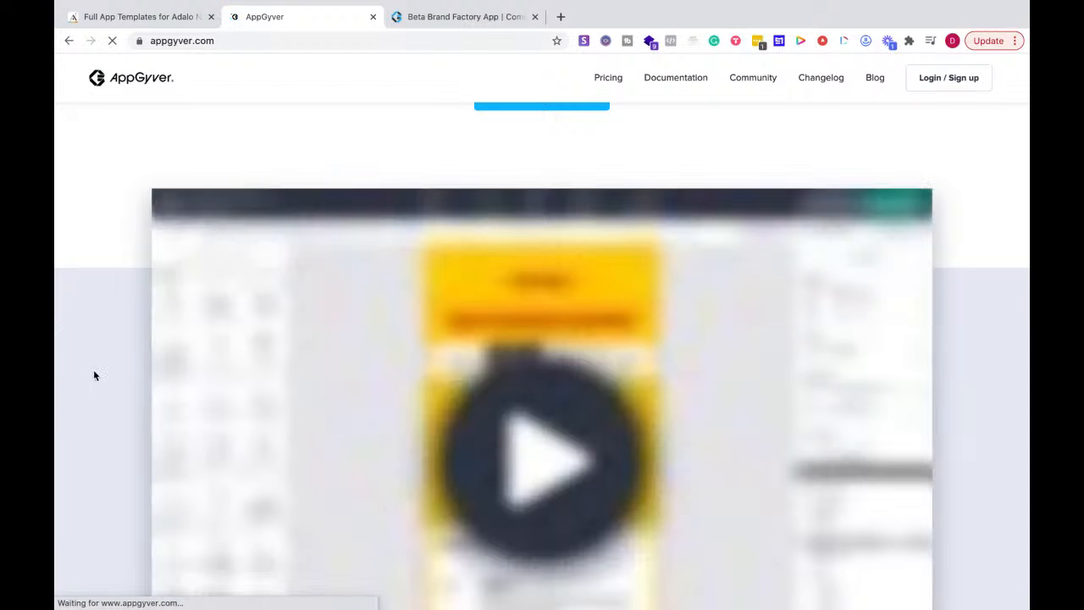
pyautogui.scroll(-1, 151, 420)
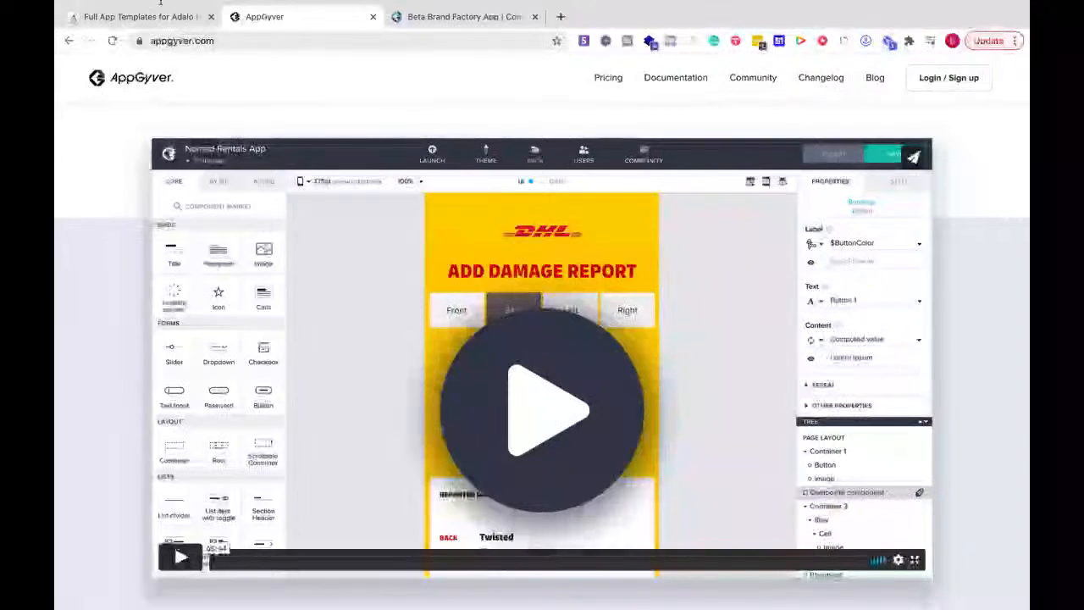
pyautogui.click(134, 16)
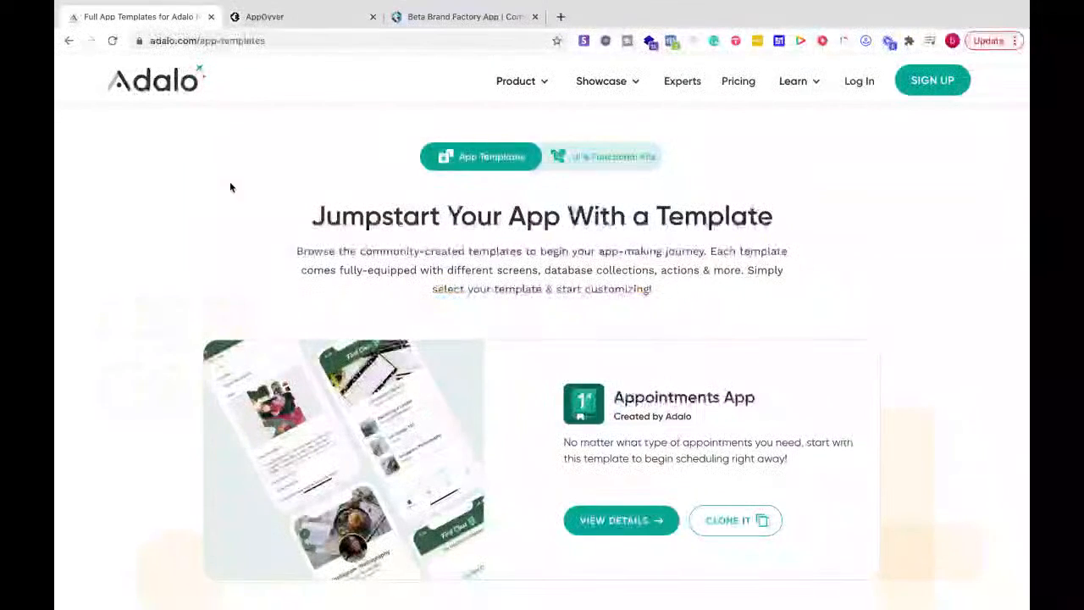
pyautogui.click(299, 17)
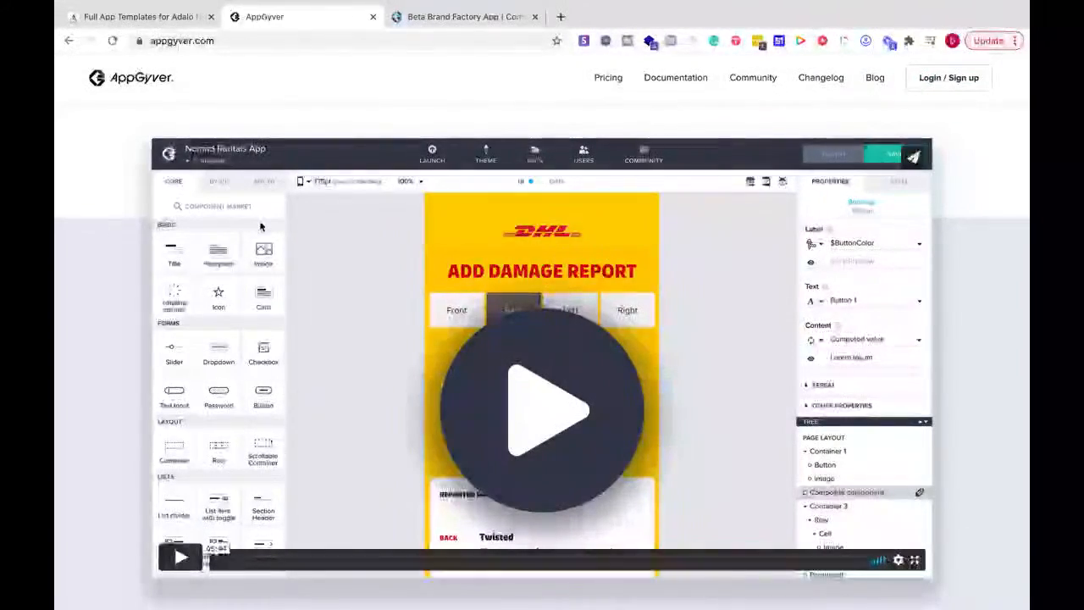
pyautogui.scroll(-1, 263, 224)
pyautogui.scroll(-3, 263, 224)
pyautogui.scroll(-5, 262, 224)
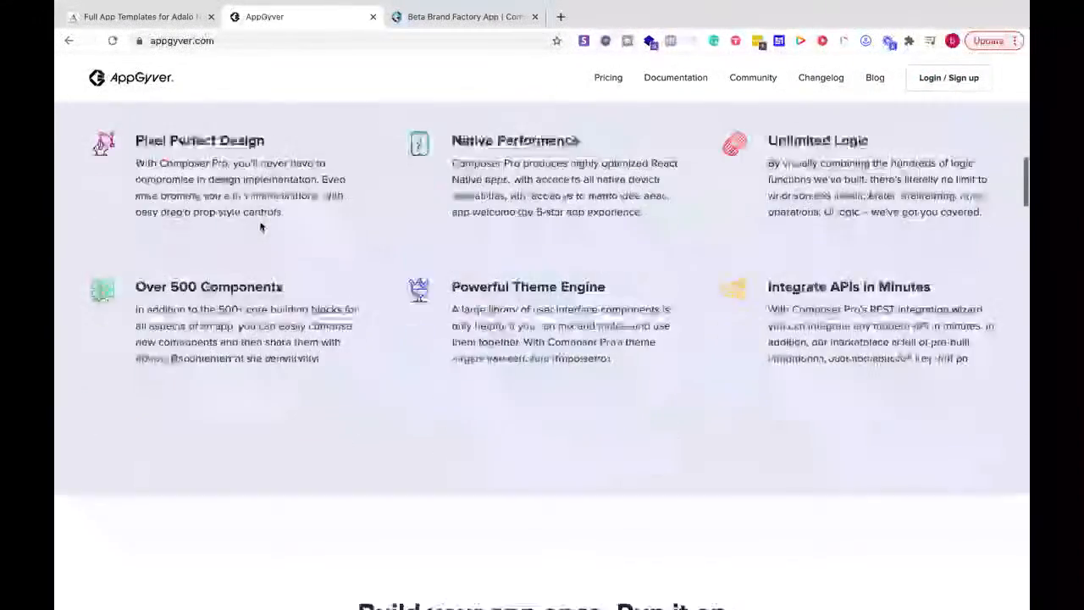
pyautogui.scroll(-5, 262, 224)
pyautogui.scroll(-5, 260, 226)
pyautogui.scroll(-5, 261, 226)
pyautogui.scroll(-1, 260, 226)
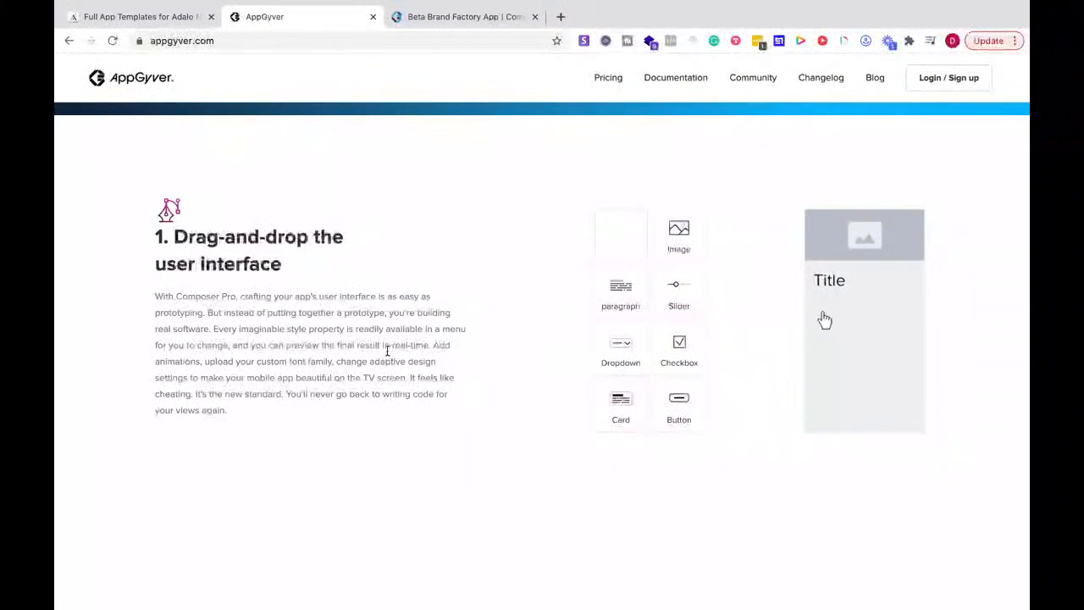
pyautogui.scroll(-1, 406, 373)
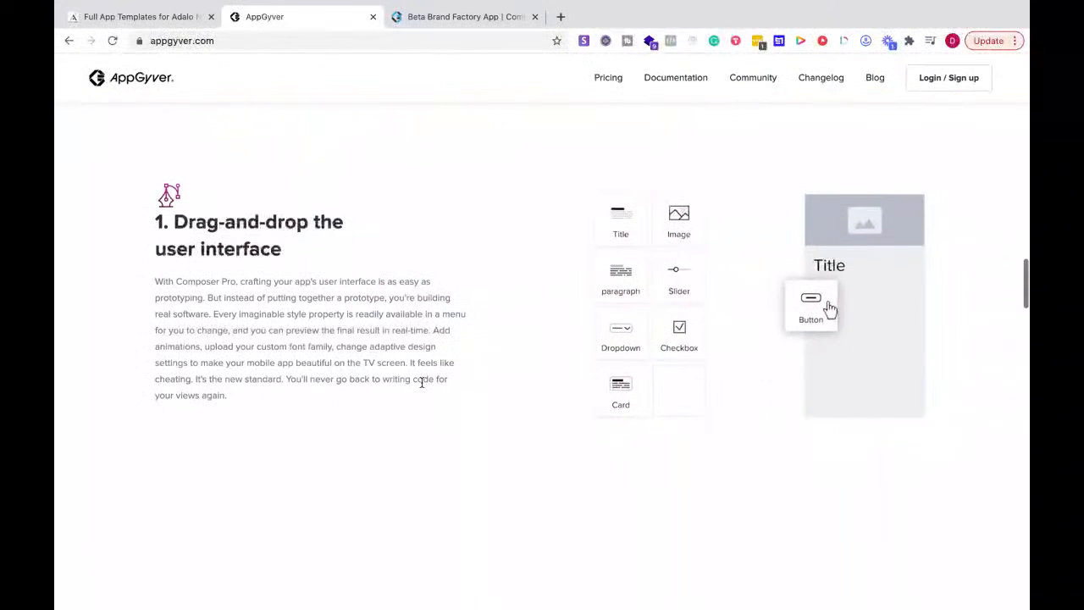
pyautogui.scroll(-5, 422, 383)
pyautogui.scroll(-3, 422, 383)
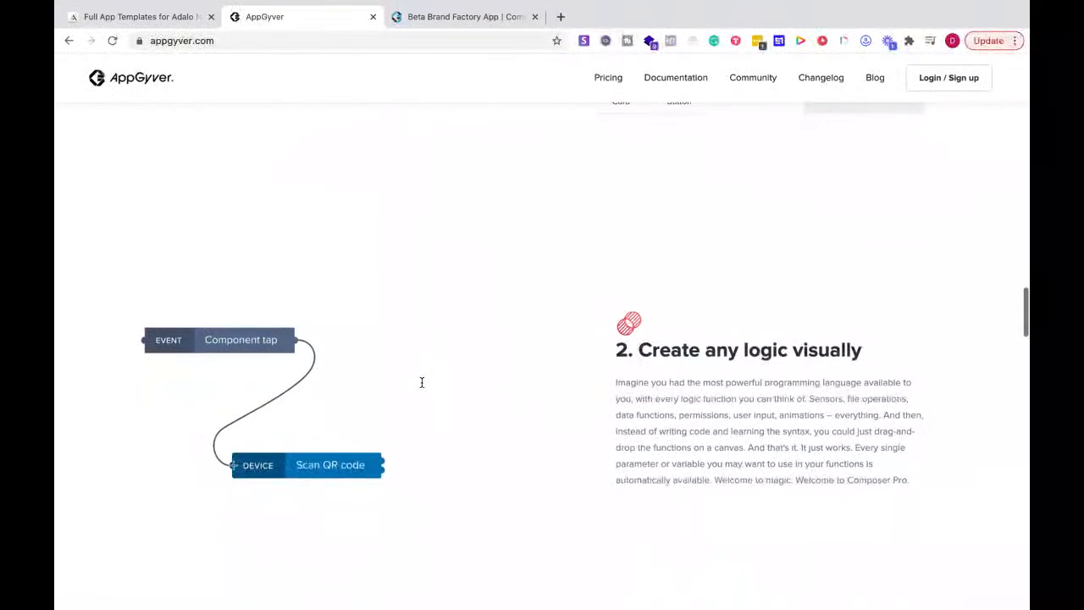
pyautogui.scroll(-10, 422, 383)
# View the Beta Brand Factory App in Composer Pro, trying a Title component, then return to Adalo templates.
pyautogui.click(446, 16)
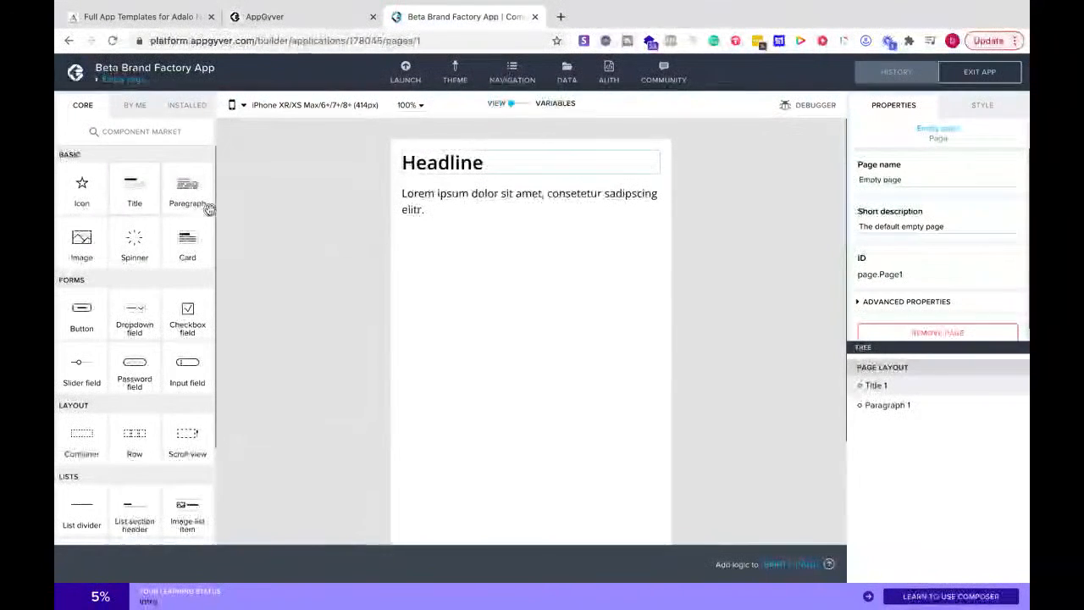
pyautogui.moveTo(134, 188)
pyautogui.mouseDown()
pyautogui.moveTo(431, 234)
pyautogui.moveTo(134, 188)
pyautogui.mouseUp()
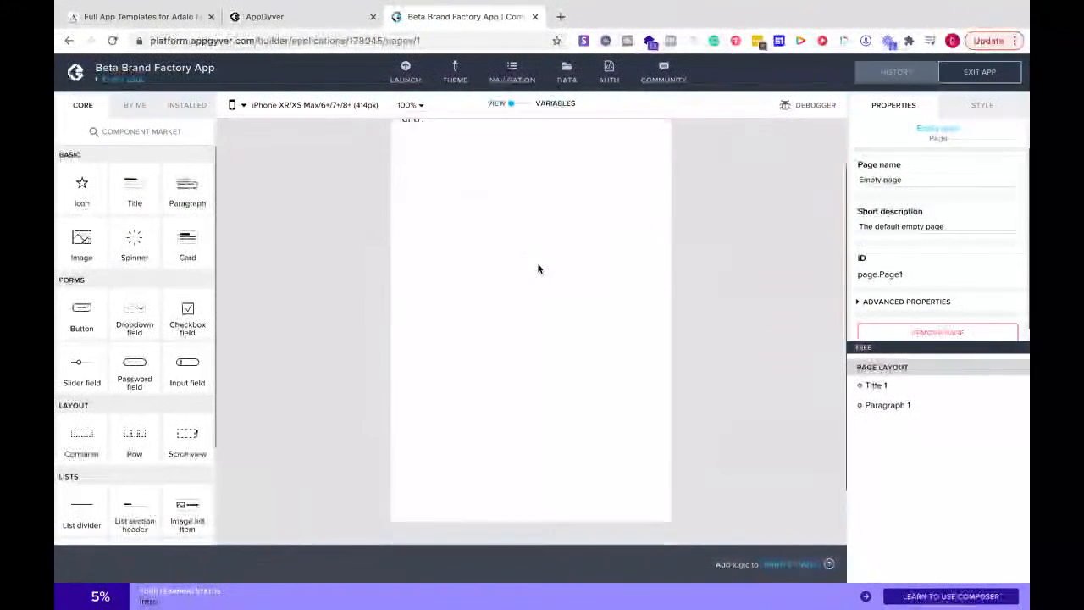
pyautogui.scroll(-3, 127, 381)
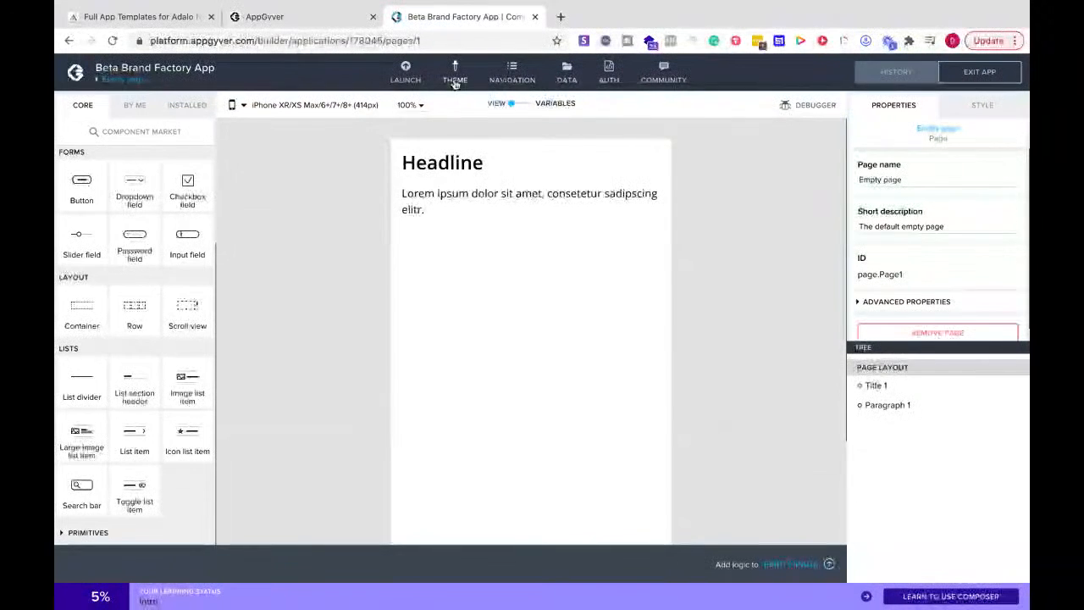
pyautogui.click(161, 17)
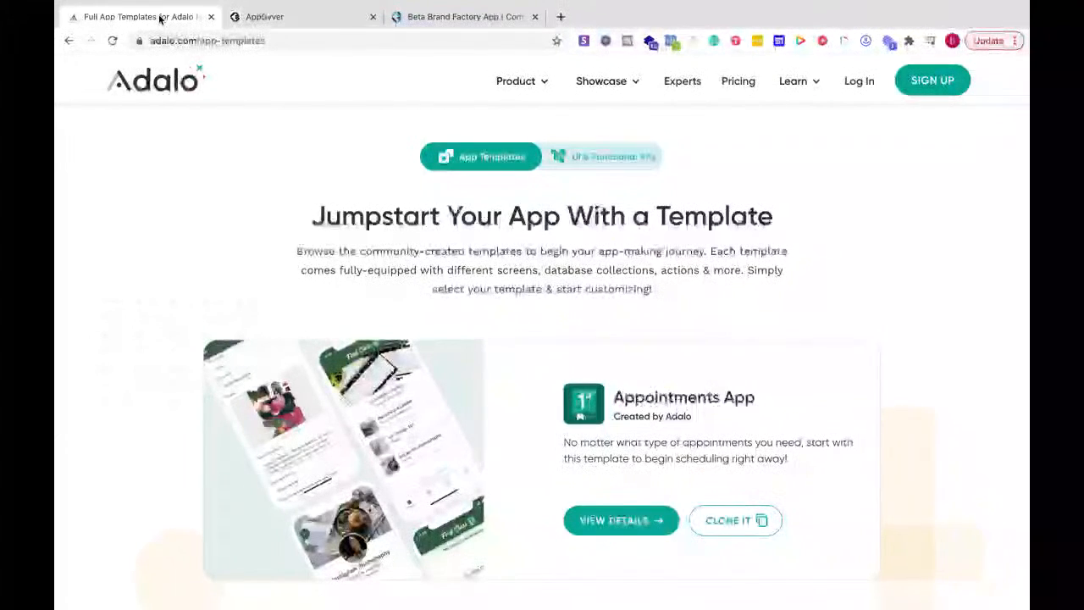
# Go to Adalo's homepage with its 'Meet Adalo' headline via the logo.
pyautogui.click(166, 88)
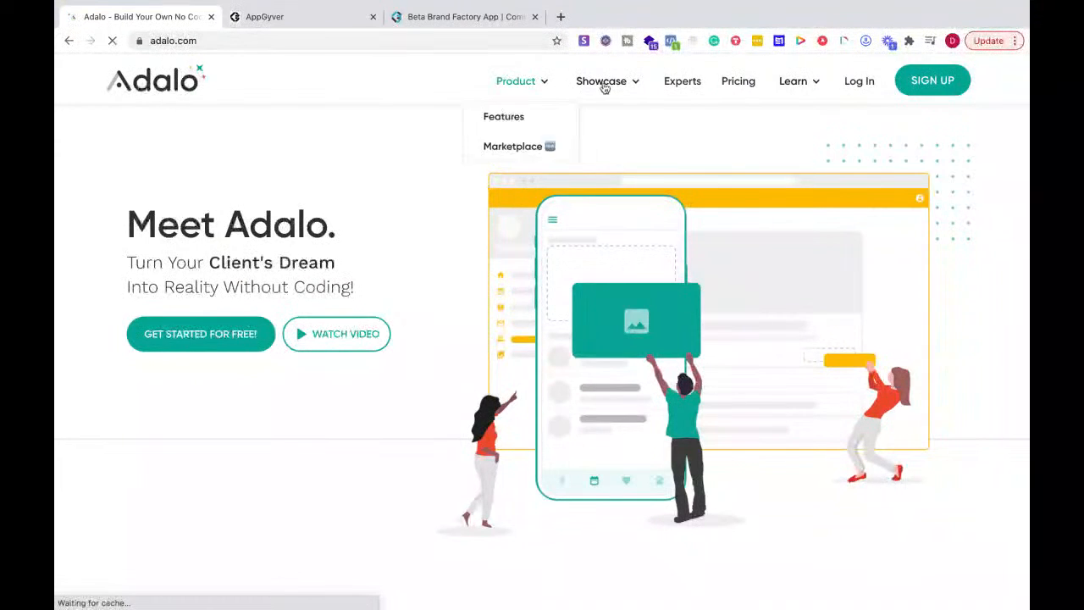
pyautogui.click(290, 17)
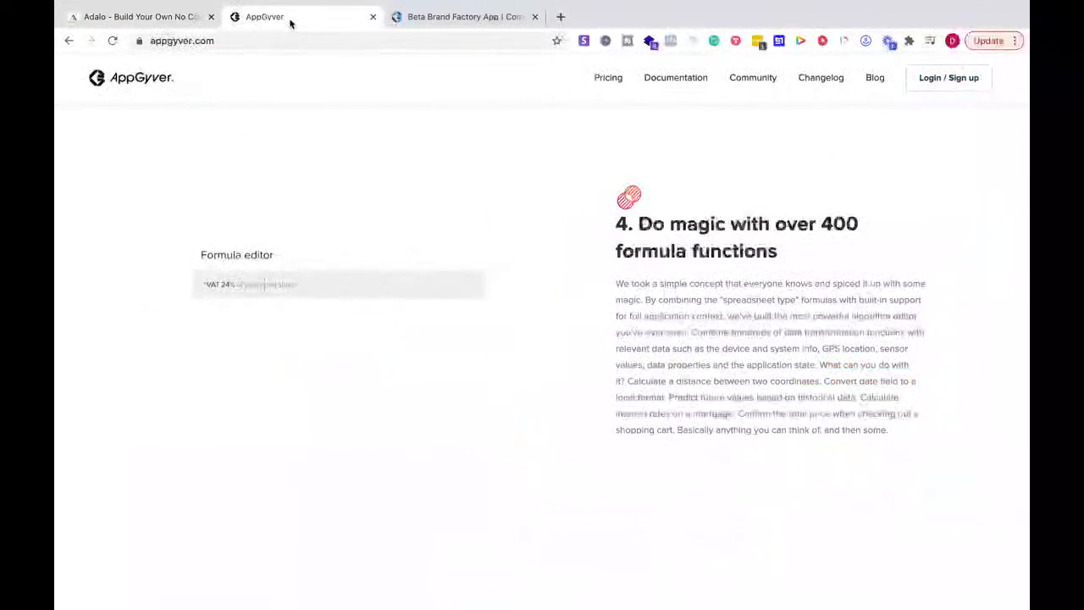
pyautogui.scroll(10, 363, 314)
pyautogui.scroll(10, 363, 314)
pyautogui.scroll(10, 363, 315)
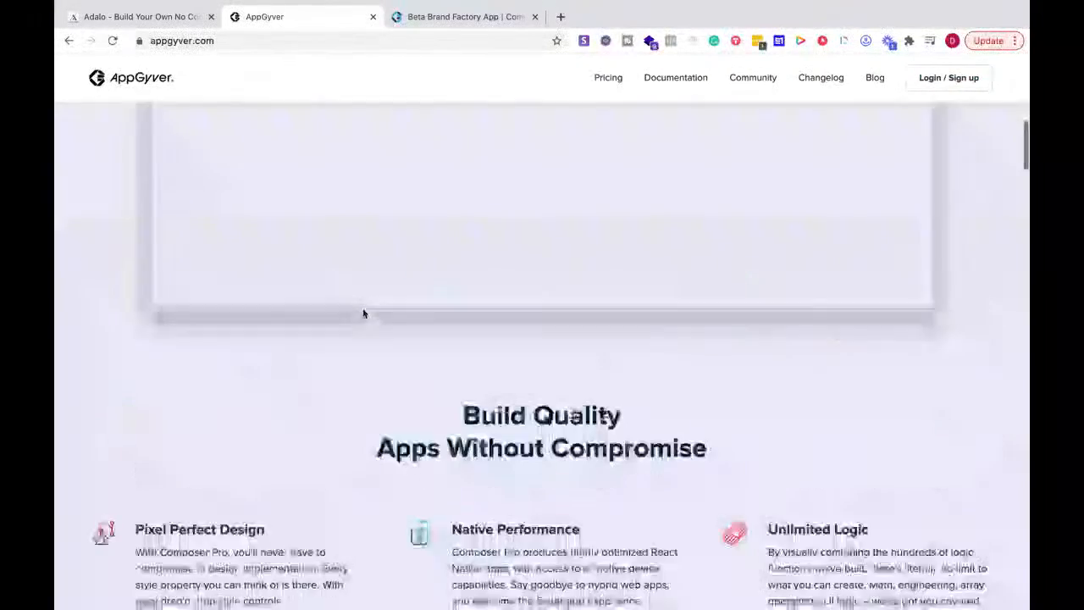
pyautogui.scroll(5, 364, 314)
pyautogui.scroll(-5, 364, 314)
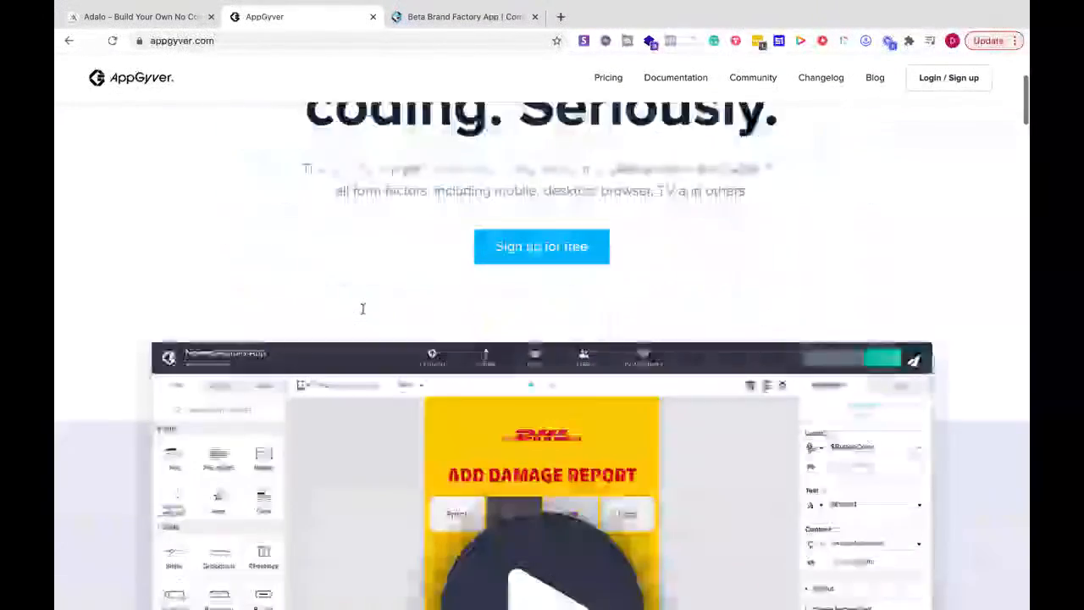
pyautogui.scroll(-3, 362, 309)
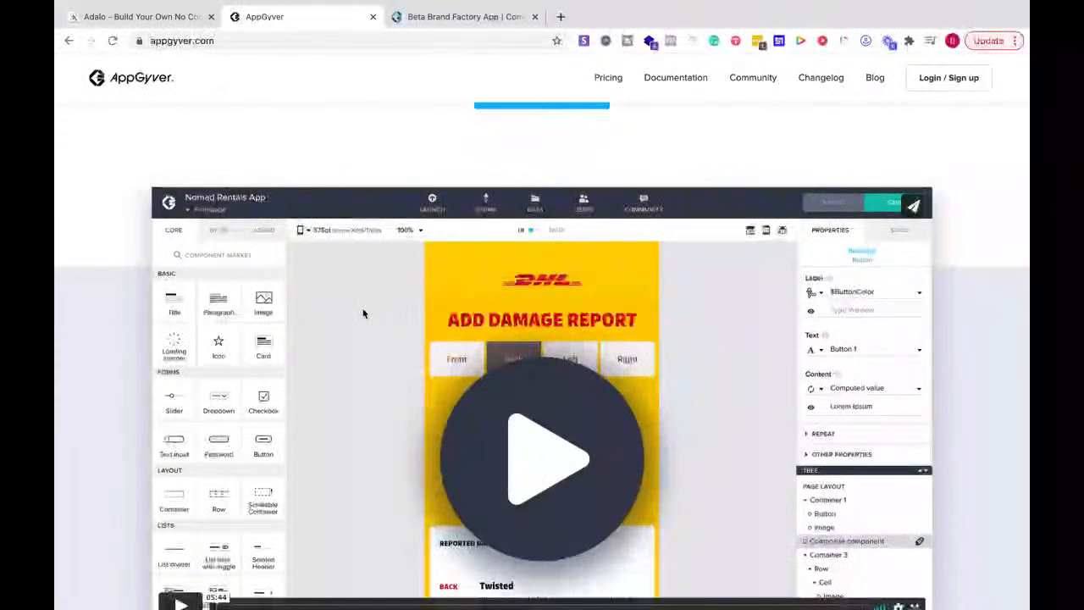